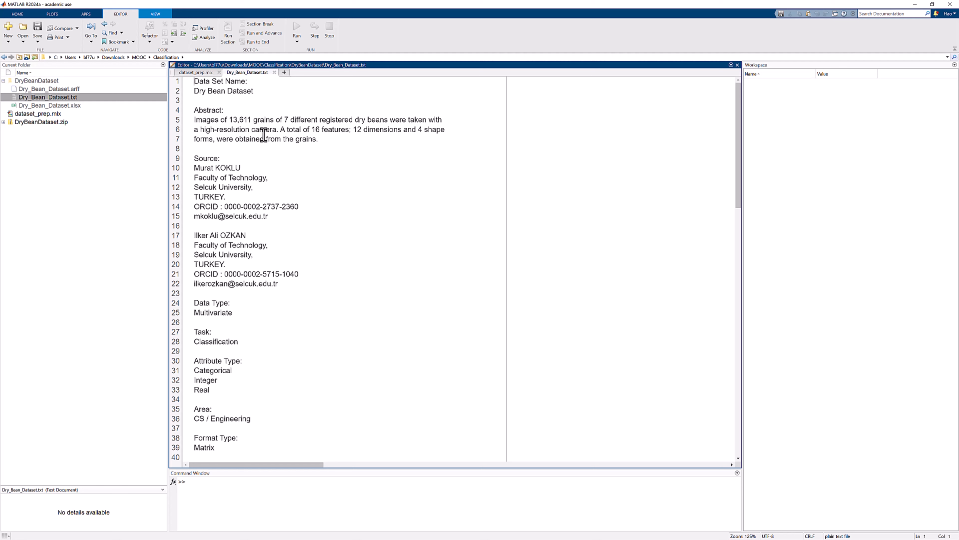
# Read the abstract of the dry bean dataset description for its size, classes and features.
pyautogui.moveTo(230, 122); pyautogui.dragTo(251, 121)
pyautogui.click(312, 130)
pyautogui.moveTo(312, 132); pyautogui.dragTo(442, 131)
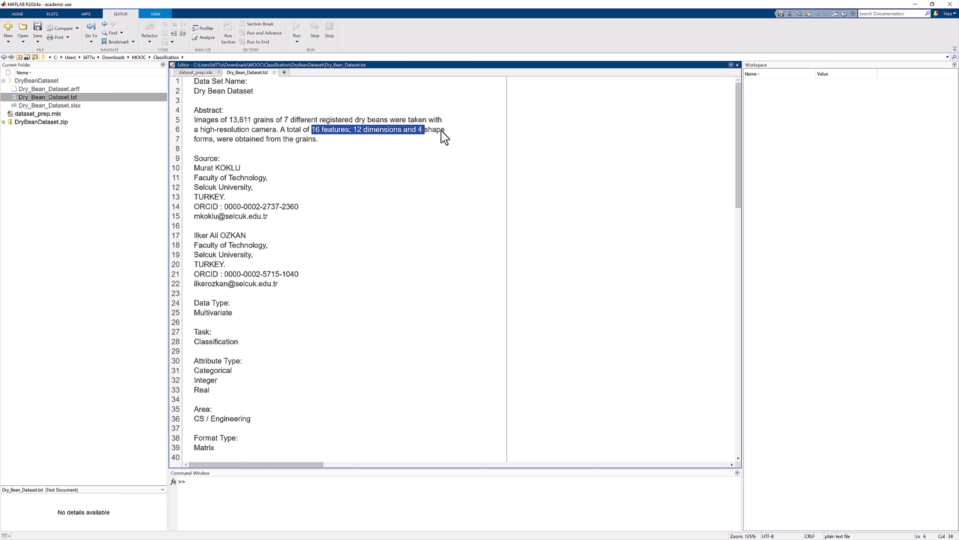
pyautogui.click(436, 158)
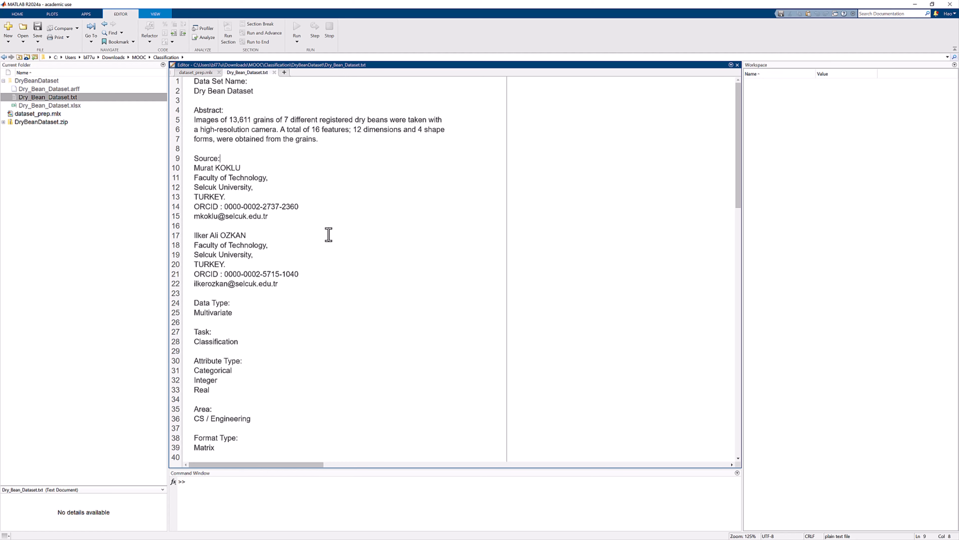
# Examine the attribute information in Dry_Bean_Dataset.txt and close the file.
pyautogui.scroll(-12, 328, 234)
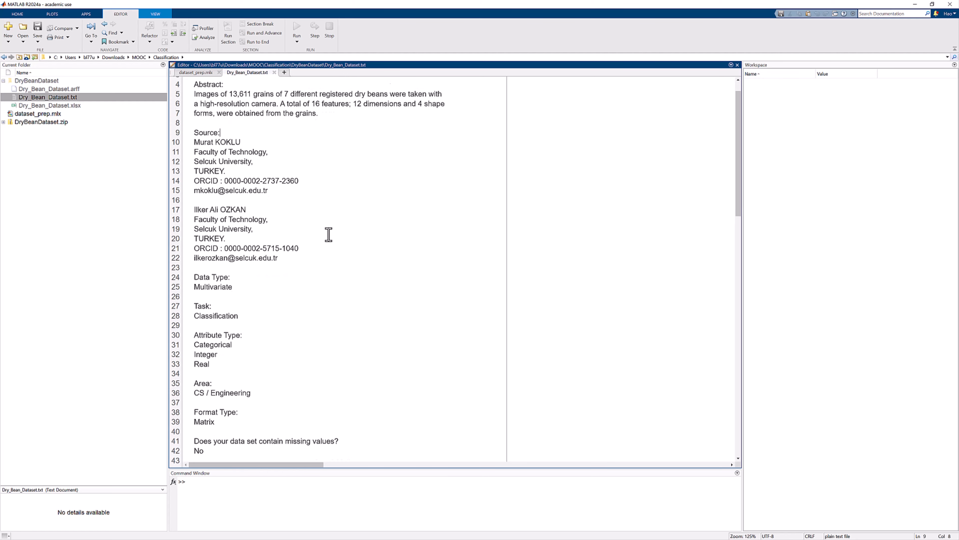
pyautogui.scroll(-2, 329, 235)
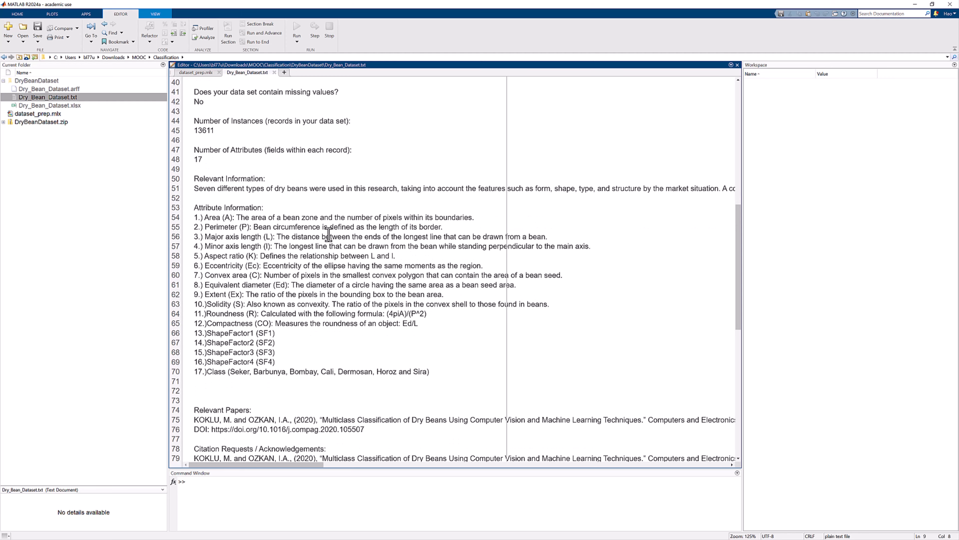
pyautogui.scroll(-1, 448, 322)
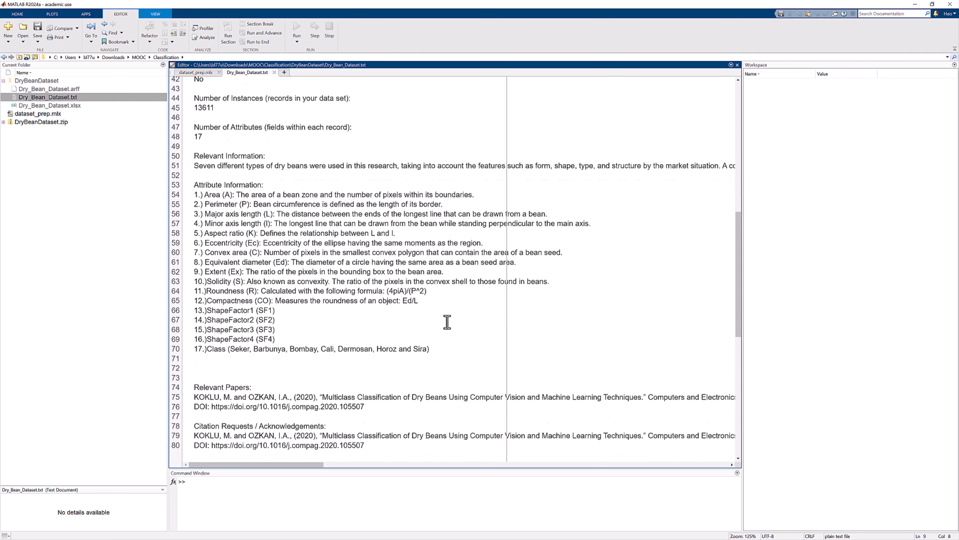
pyautogui.scroll(1, 445, 322)
pyautogui.moveTo(430, 370); pyautogui.dragTo(182, 201)
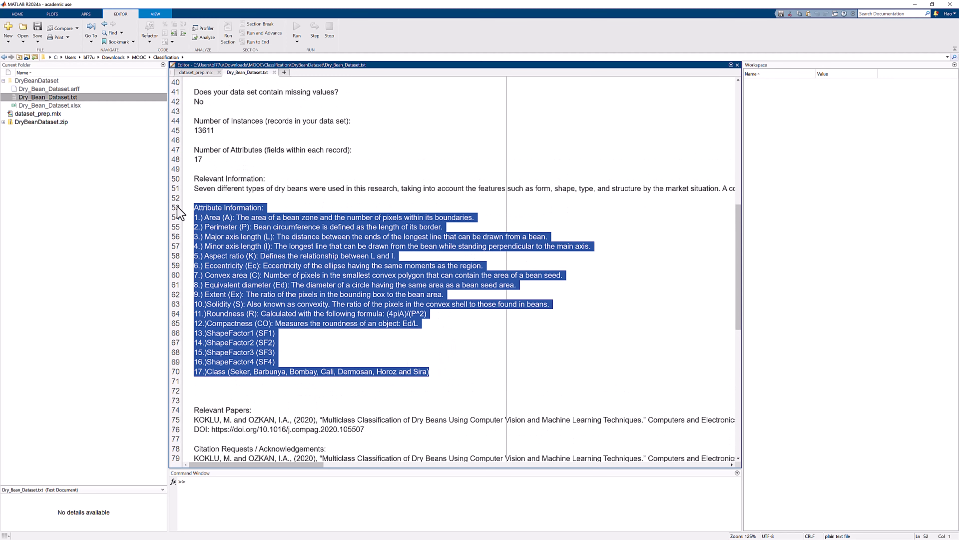
pyautogui.scroll(-2, 612, 271)
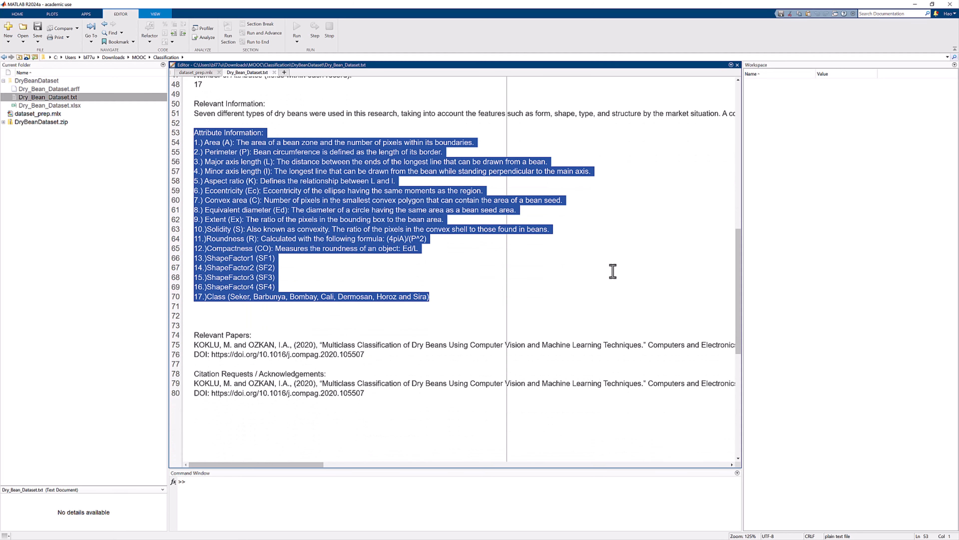
pyautogui.click(612, 271)
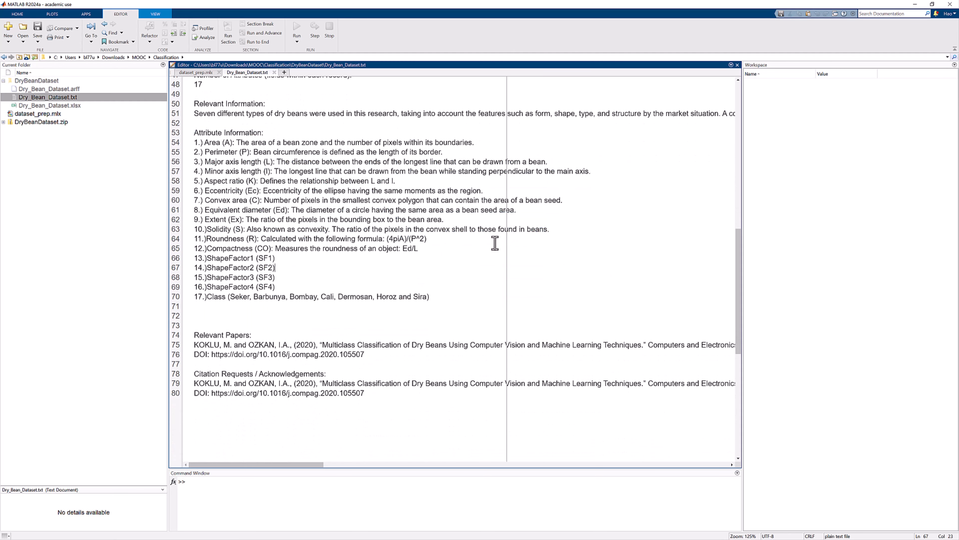
pyautogui.click(274, 73)
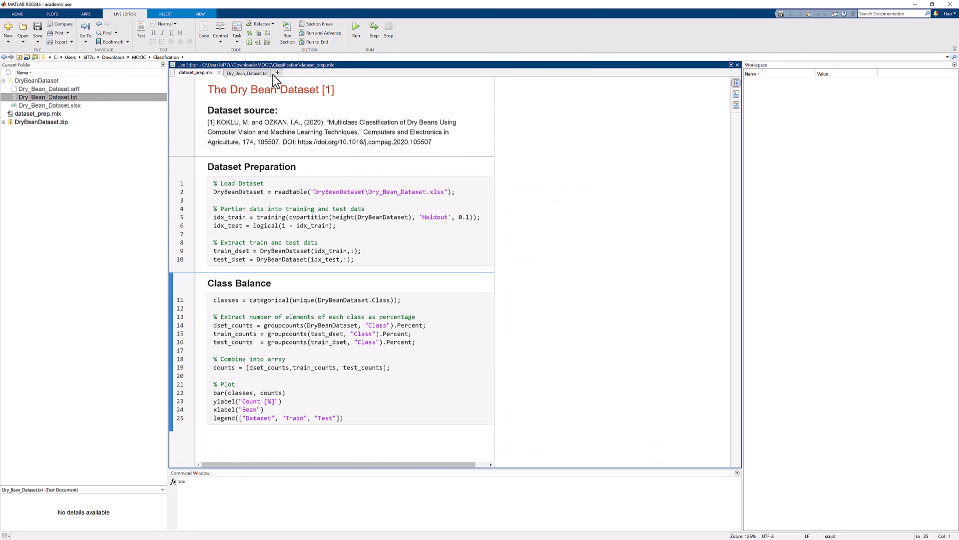
# Examine the readtable line that loads the Excel dataset in the Dataset Preparation section.
pyautogui.click(323, 185)
pyautogui.click(462, 192)
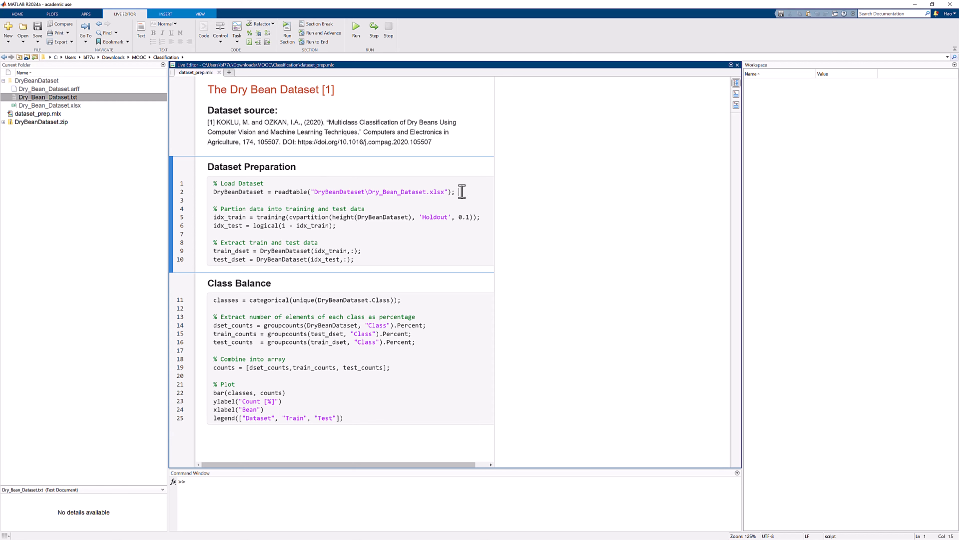
pyautogui.hotkey('shift', 'Left')
pyautogui.hotkey('shift', 'Left')
pyautogui.hotkey('shift', 'Left')
pyautogui.hotkey('shift', 'Left')
pyautogui.hotkey('shift', 'Left')
pyautogui.hotkey('shift', 'Left')
pyautogui.hotkey('shift', 'Left')
pyautogui.hotkey('shift', 'Left')
pyautogui.hotkey('shift', 'Left')
pyautogui.hotkey('shift', 'Left')
pyautogui.hotkey('shift', 'Left')
pyautogui.hotkey('shift', 'Left')
pyautogui.hotkey('shift', 'Left')
pyautogui.hotkey('shift', 'Left')
pyautogui.hotkey('shift', 'Left')
pyautogui.hotkey('shift', 'Left')
pyautogui.hotkey('shift', 'Left')
pyautogui.hotkey('shift', 'Left')
pyautogui.hotkey('shift', 'Left')
pyautogui.hotkey('shift', 'Left')
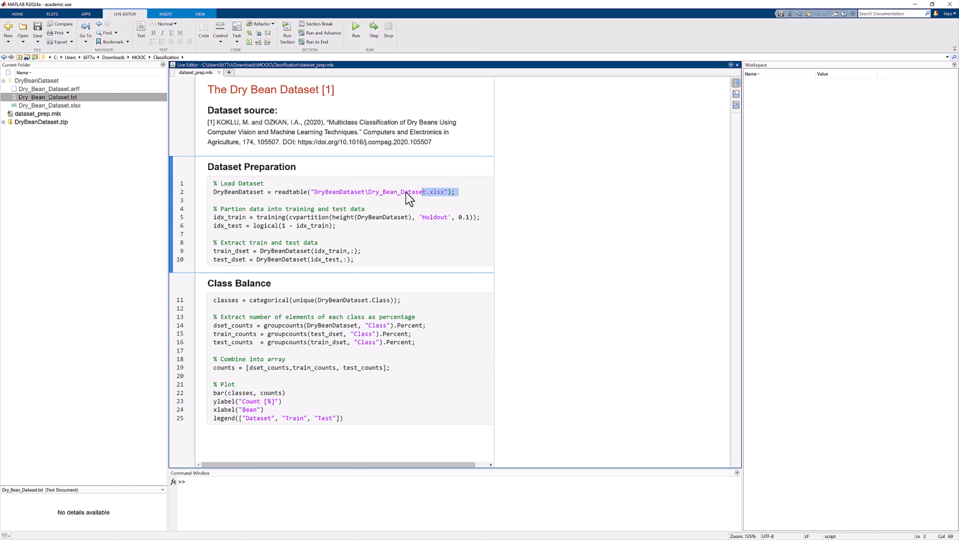
pyautogui.click(476, 192)
# Examine the code lines that partition the data into training and test indices with cvpartition and Holdout.
pyautogui.click(481, 217)
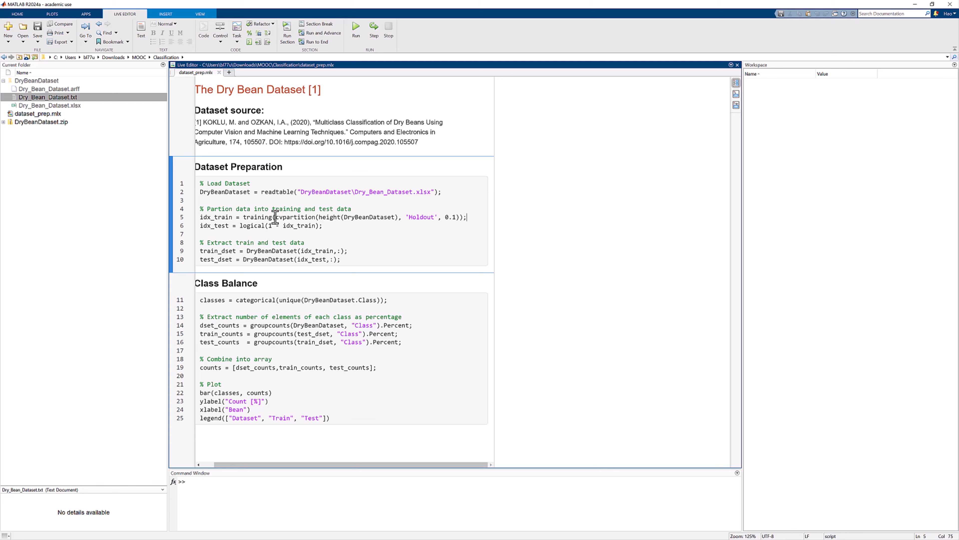
pyautogui.moveTo(276, 217); pyautogui.dragTo(459, 218)
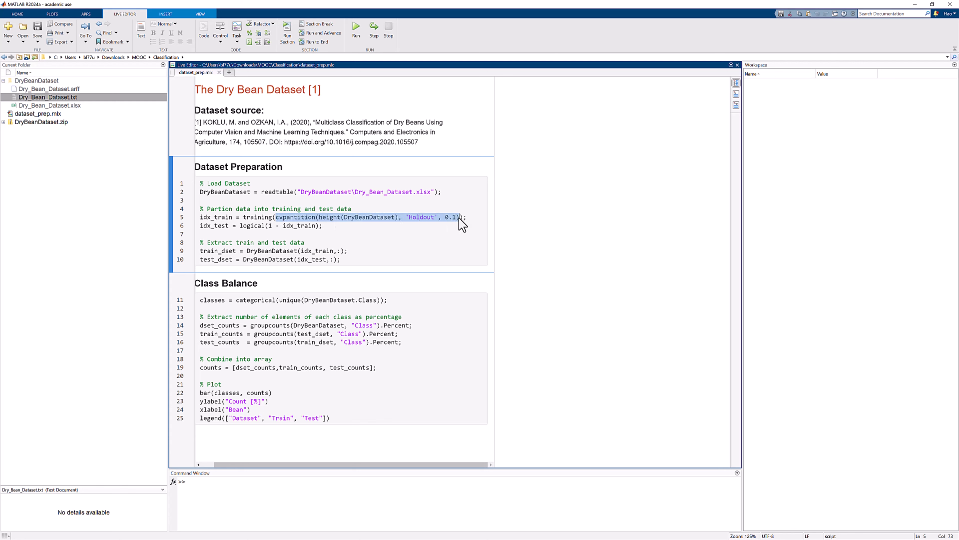
pyautogui.click(477, 218)
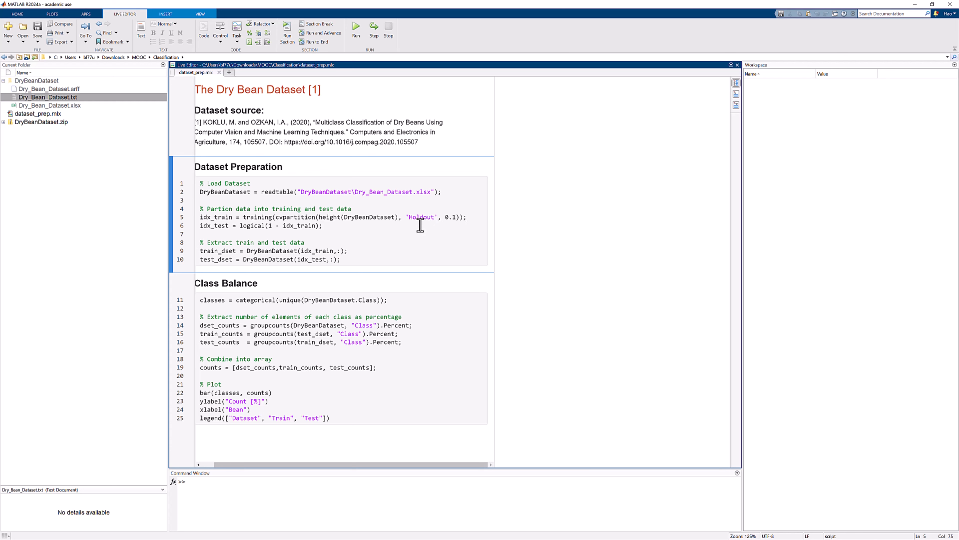
pyautogui.click(201, 218)
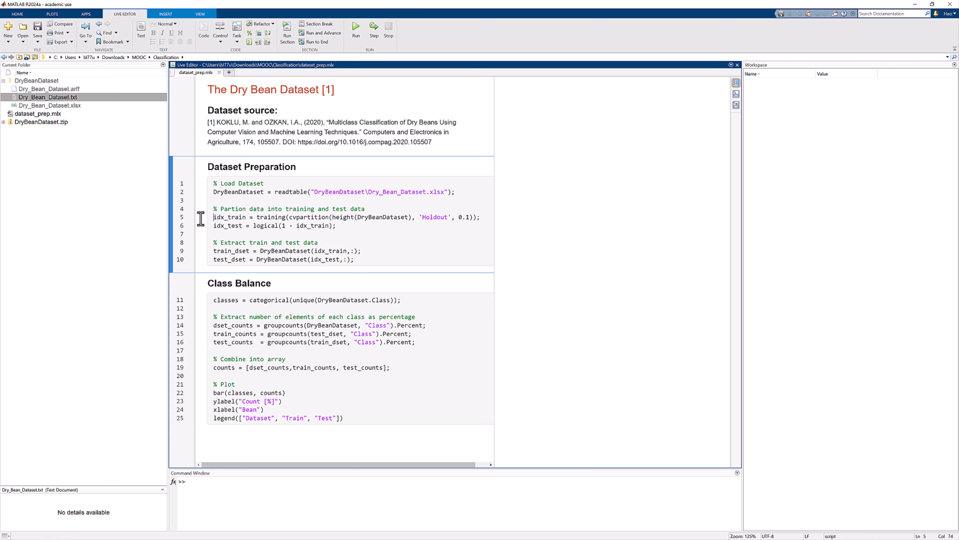
pyautogui.moveTo(214, 225); pyautogui.dragTo(334, 226)
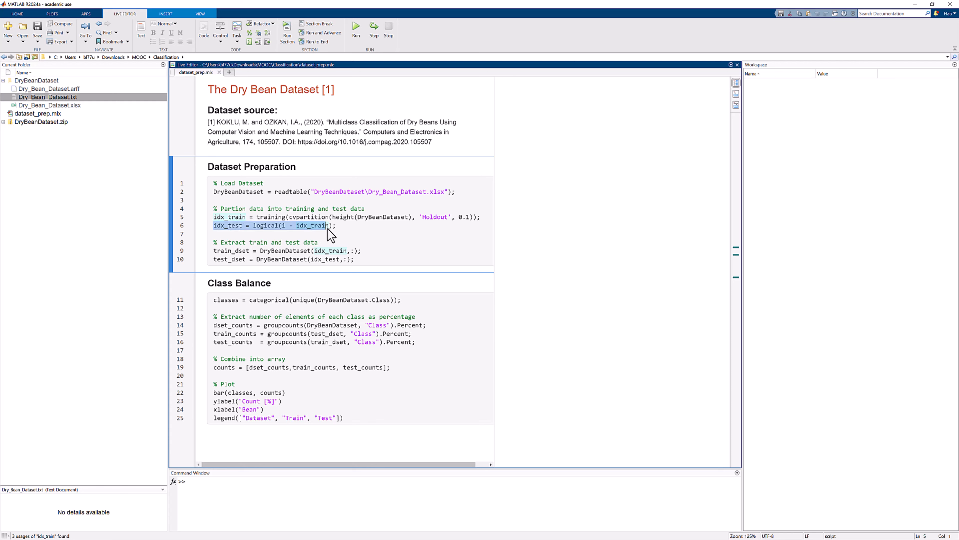
pyautogui.click(344, 227)
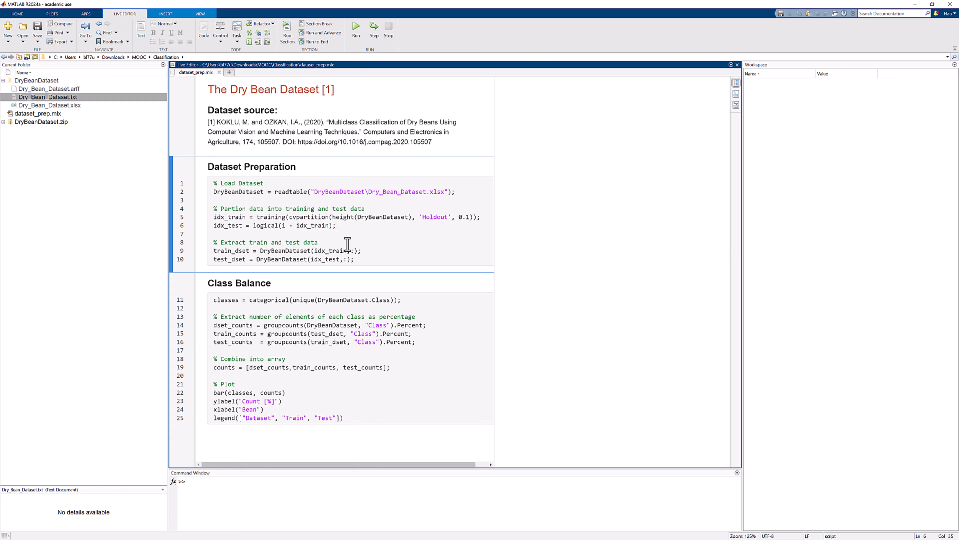
# Run the Dataset Preparation section to load the dataset and extract the train and test tables.
pyautogui.click(360, 253)
pyautogui.click(287, 34)
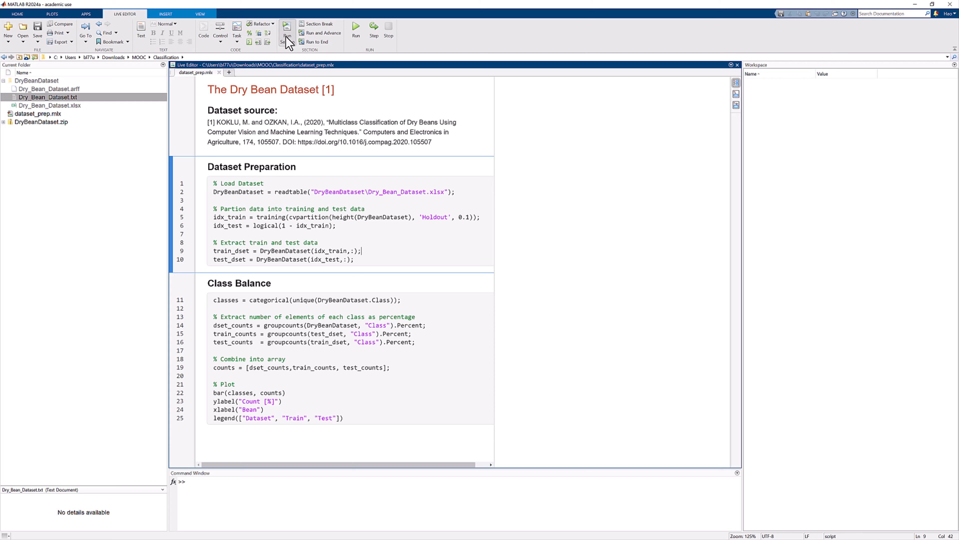
pyautogui.click(361, 260)
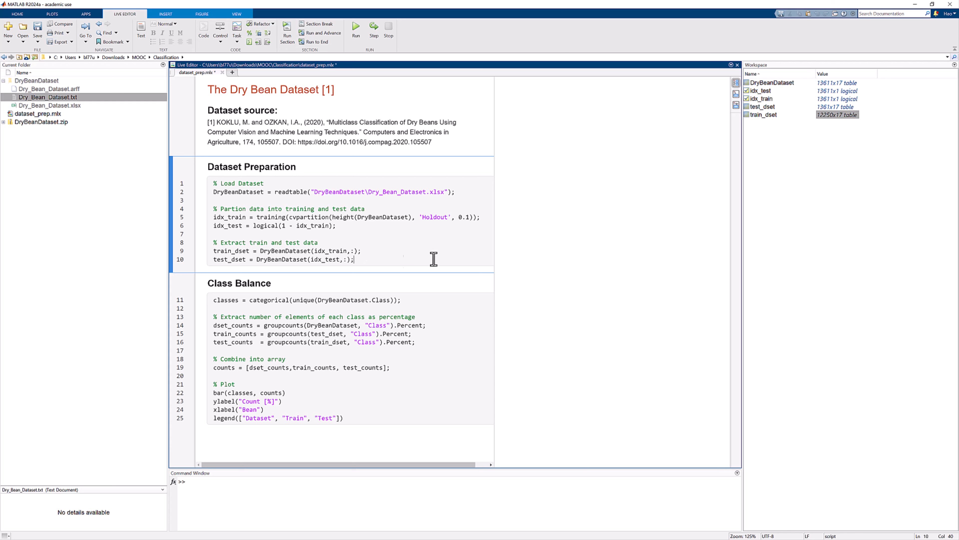
# Inspect the train_dset table's feature columns and Class labels across its rows, and close the table.
pyautogui.doubleClick(827, 117)
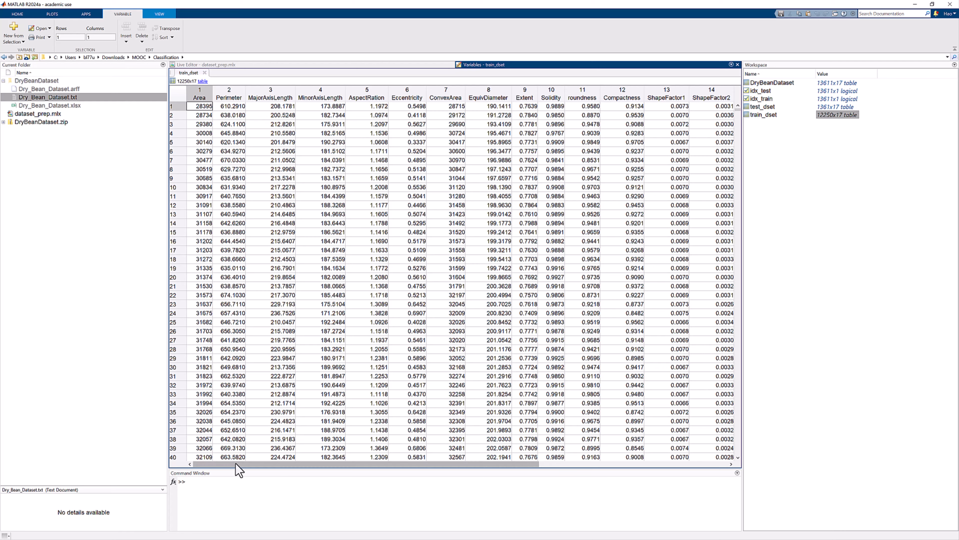
pyautogui.moveTo(236, 463); pyautogui.dragTo(364, 464)
pyautogui.scroll(-5, 379, 363)
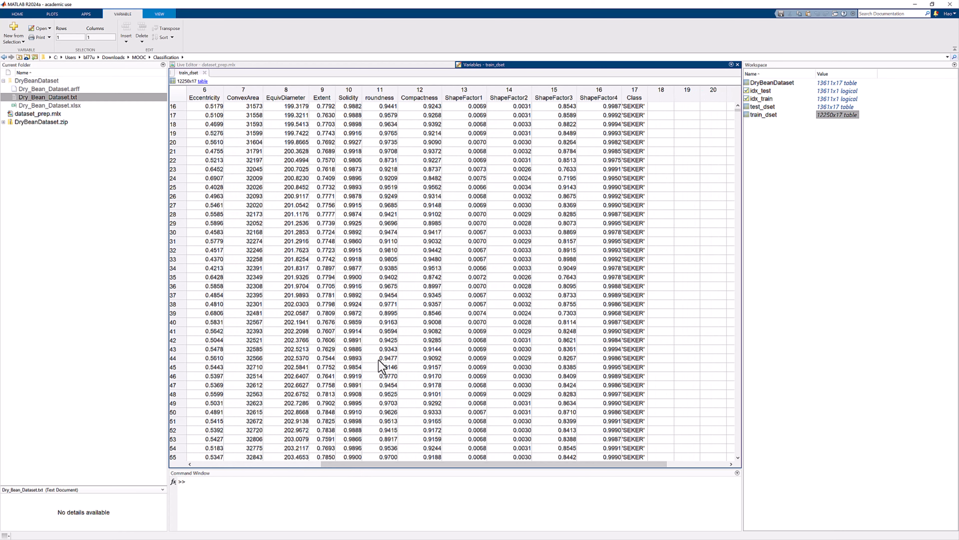
pyautogui.scroll(-20, 378, 360)
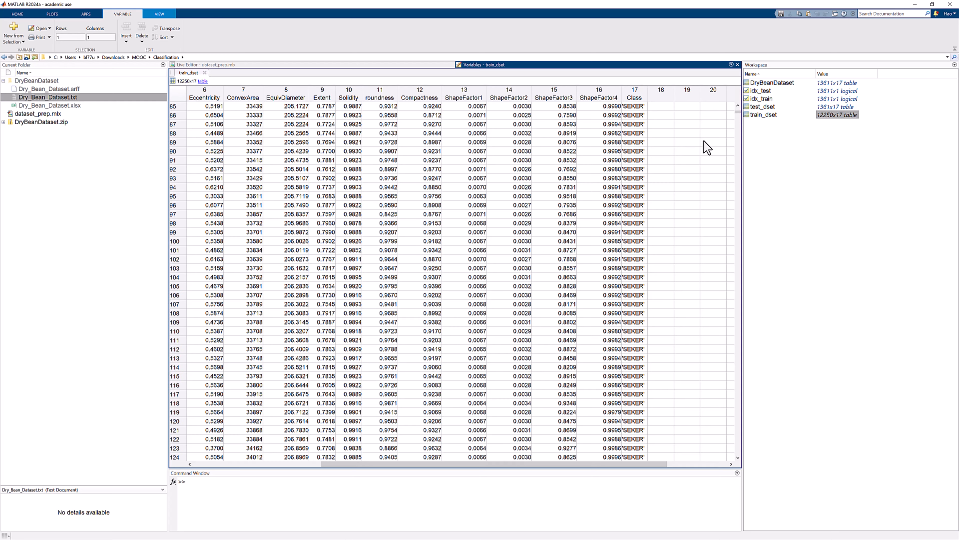
pyautogui.scroll(-20, 740, 172)
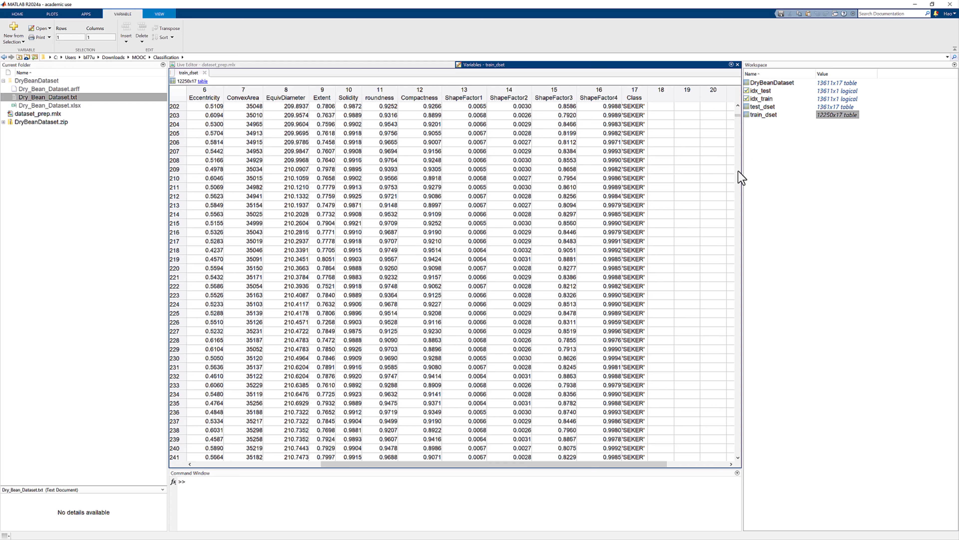
pyautogui.scroll(-20, 739, 172)
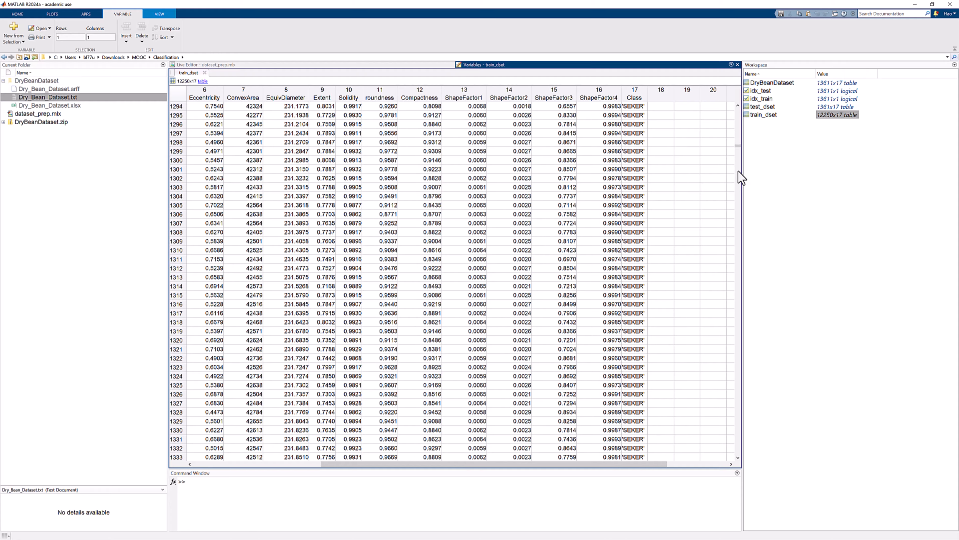
pyautogui.scroll(-20, 739, 172)
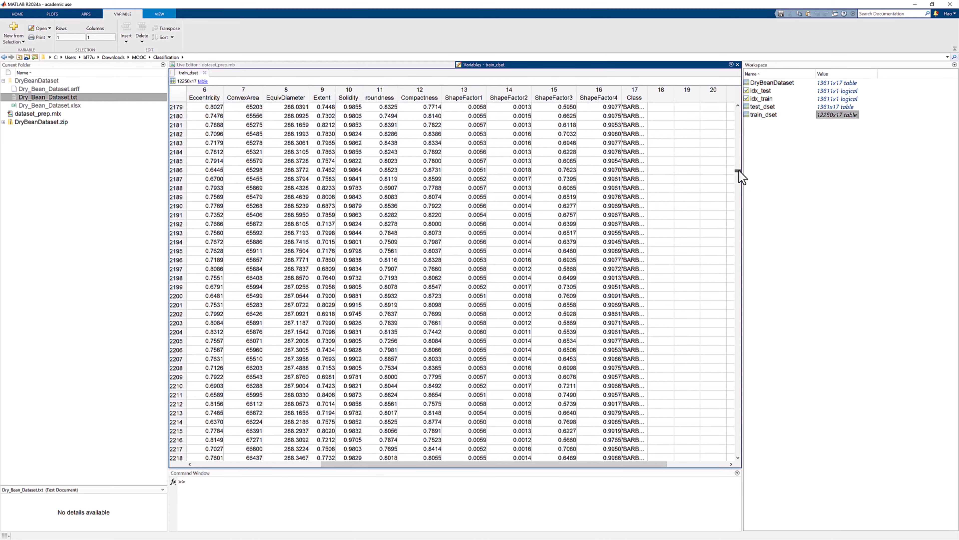
pyautogui.moveTo(739, 172); pyautogui.dragTo(735, 378)
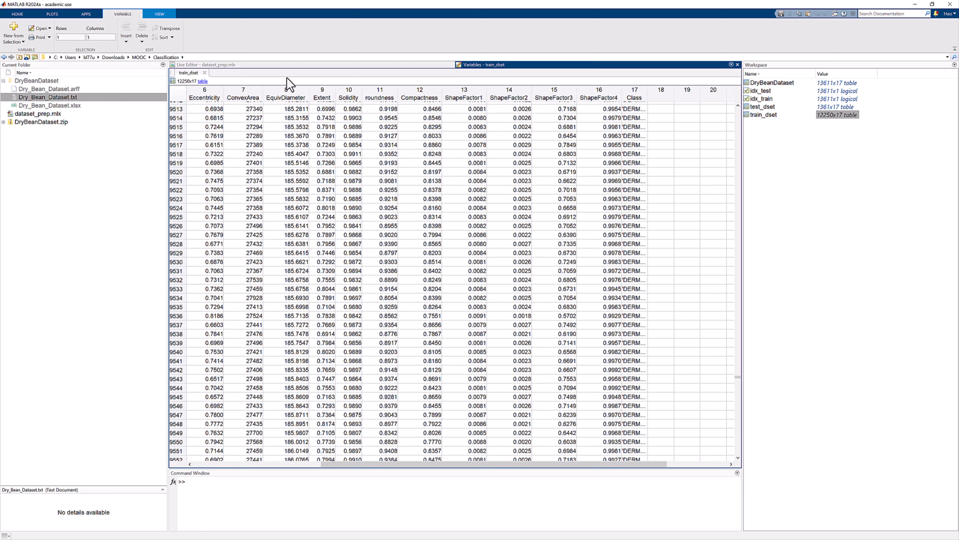
pyautogui.click(204, 72)
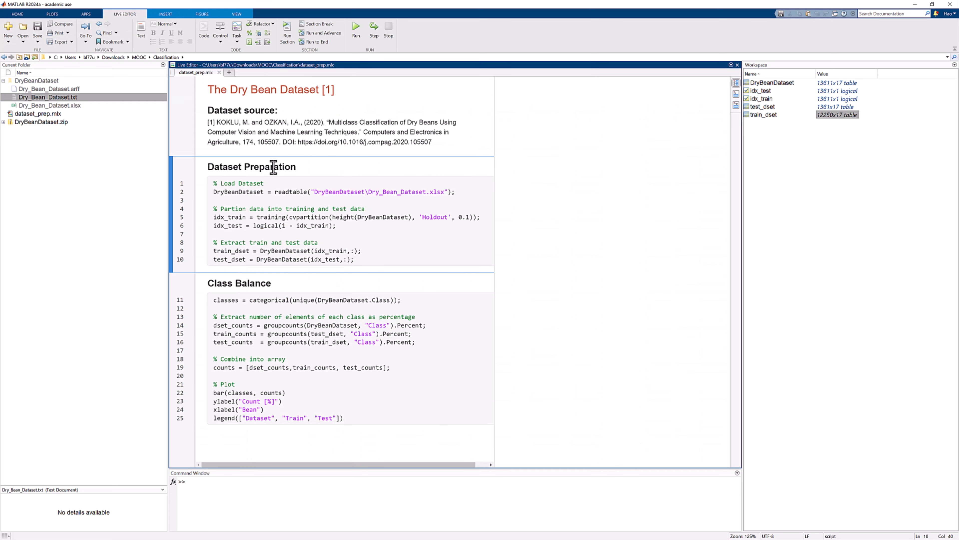
# Examine the Class Balance code for the class list, group percentages, combined counts array and bar plot.
pyautogui.click(335, 319)
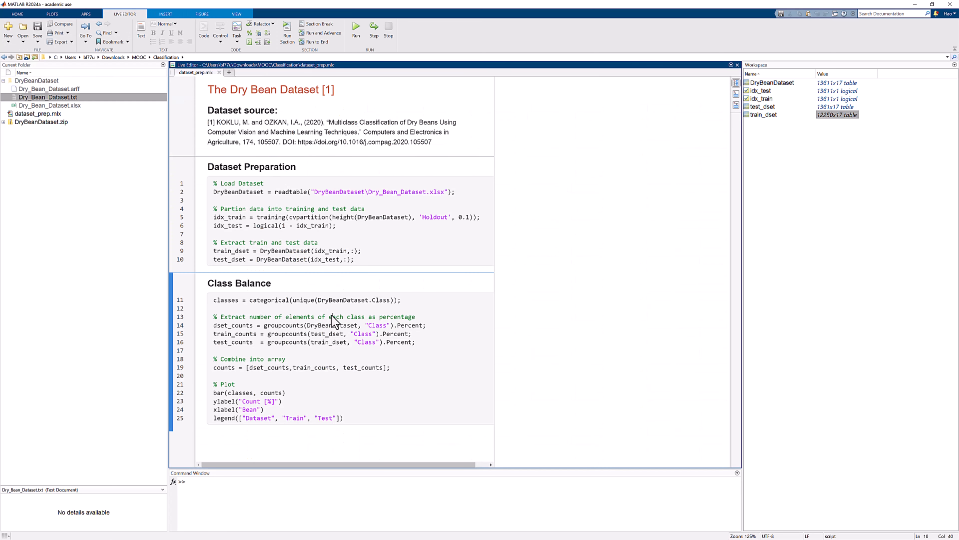
pyautogui.click(410, 301)
pyautogui.moveTo(396, 300); pyautogui.dragTo(181, 304)
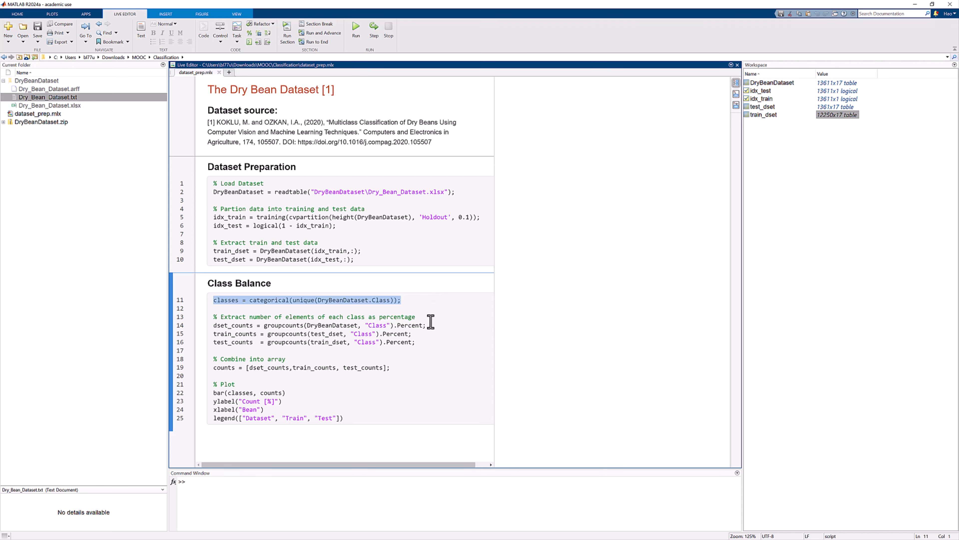
pyautogui.moveTo(422, 342); pyautogui.dragTo(196, 330)
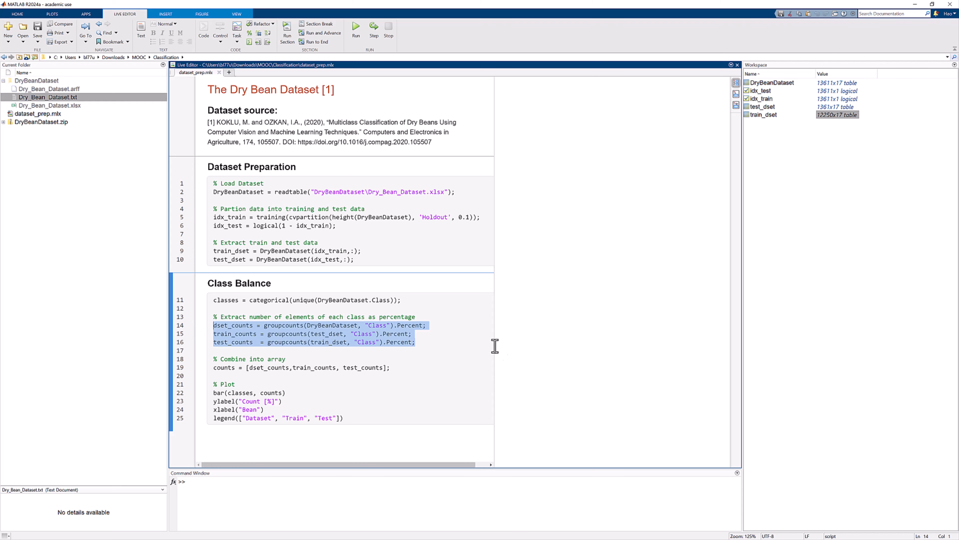
pyautogui.click(456, 339)
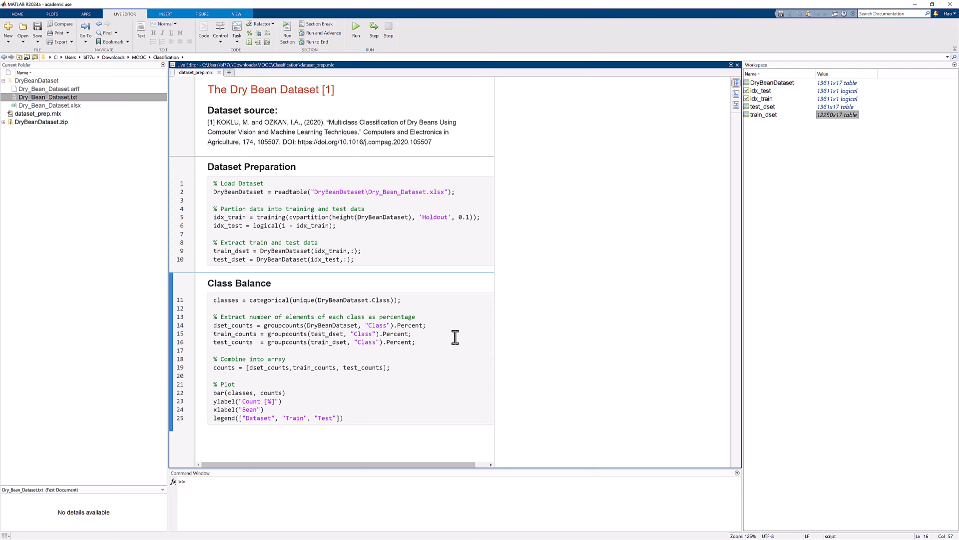
pyautogui.moveTo(413, 367); pyautogui.dragTo(204, 375)
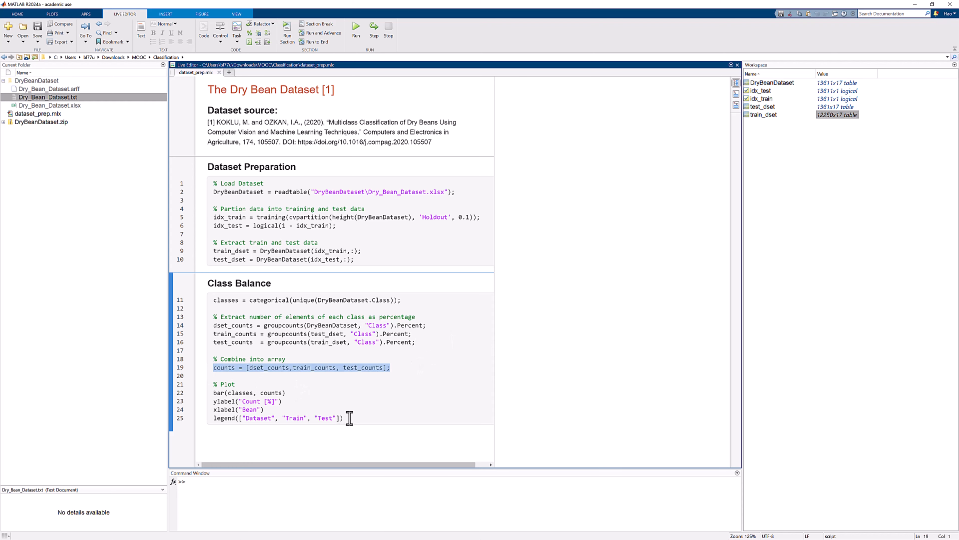
pyautogui.moveTo(344, 417); pyautogui.dragTo(214, 395)
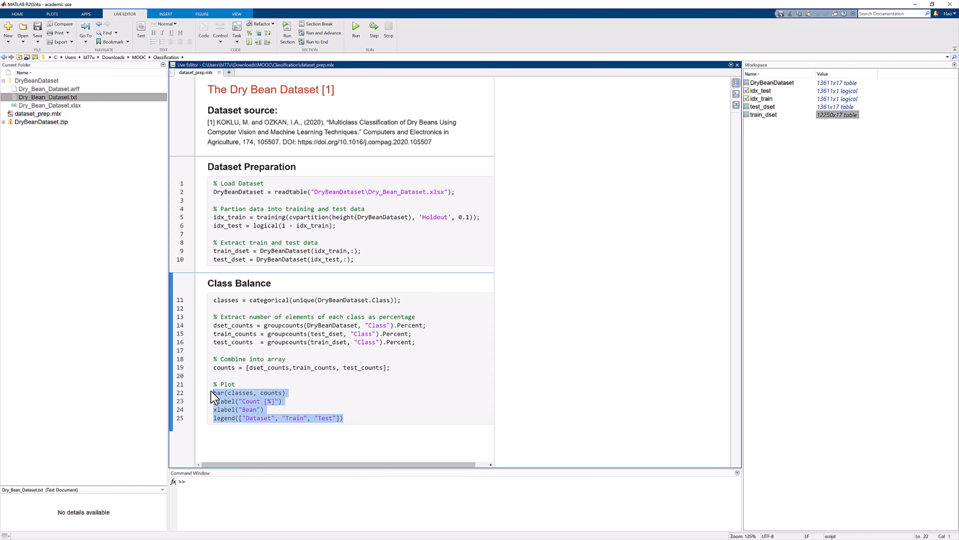
# Run the Class Balance section to plot the class percentages of the full, train and test datasets.
pyautogui.click(414, 404)
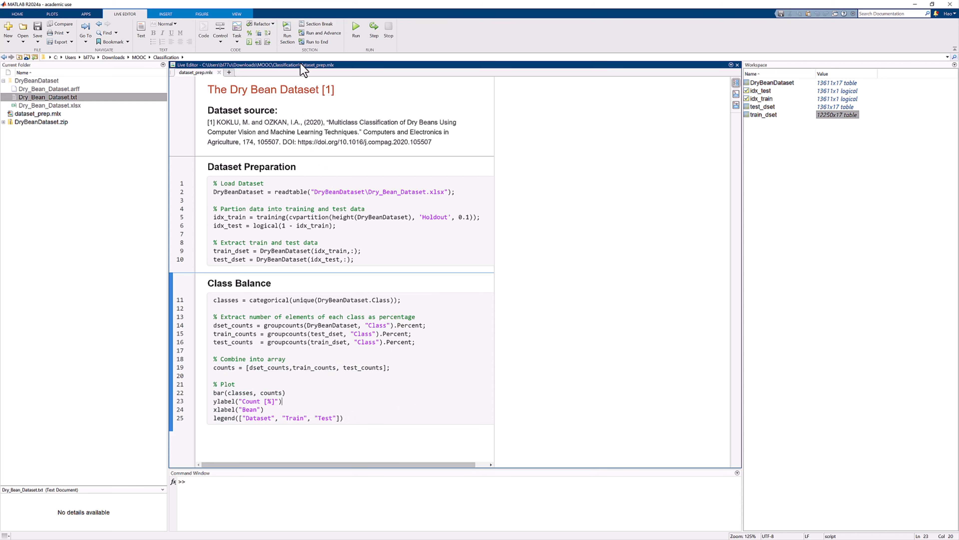
pyautogui.click(293, 38)
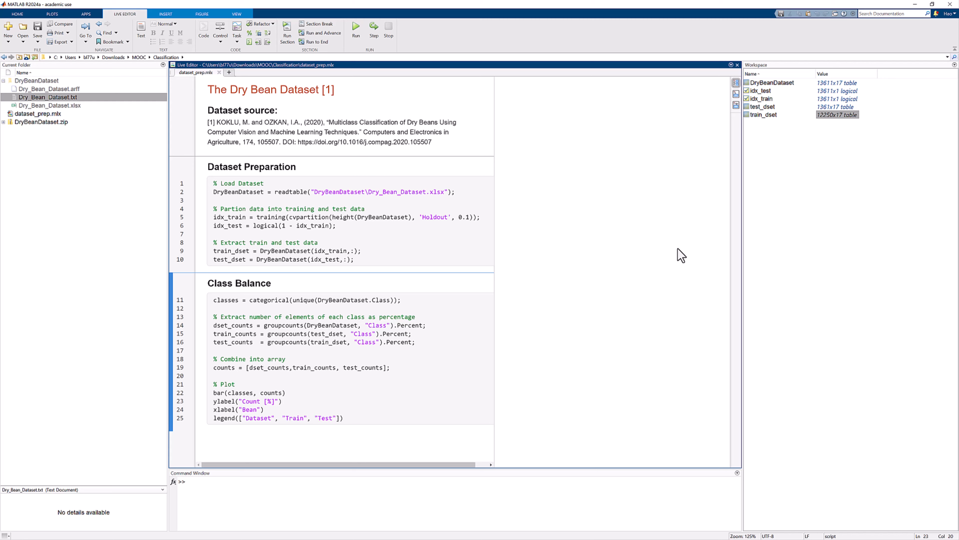